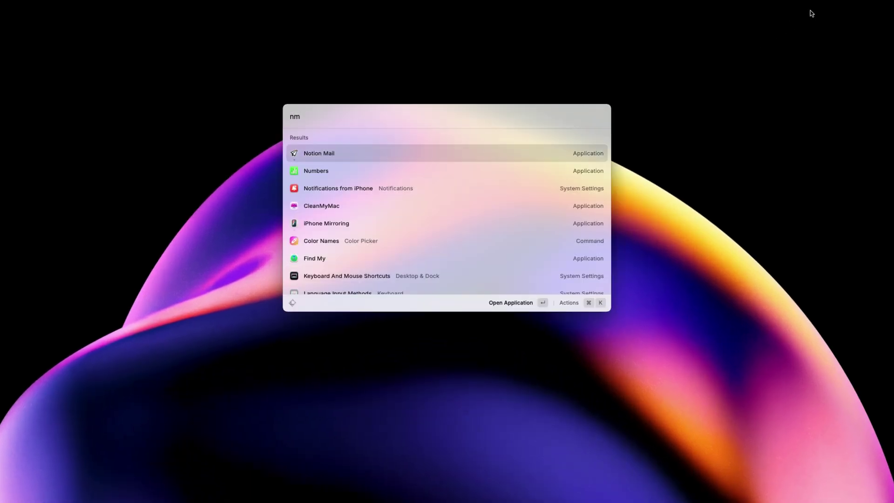
# Launch Notion Mail from Raycast so it opens on the Inbox of recent threads.
pyautogui.press('Return')
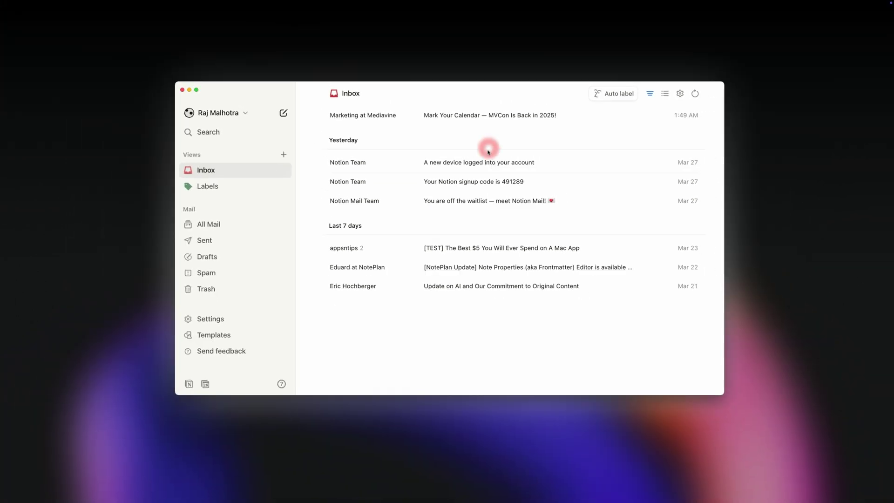
# Archive then restore the new-device login thread, and discard a reply draft to the Notion Mail Team email.
pyautogui.press('e')
pyautogui.moveTo(488, 162)
pyautogui.press('z')
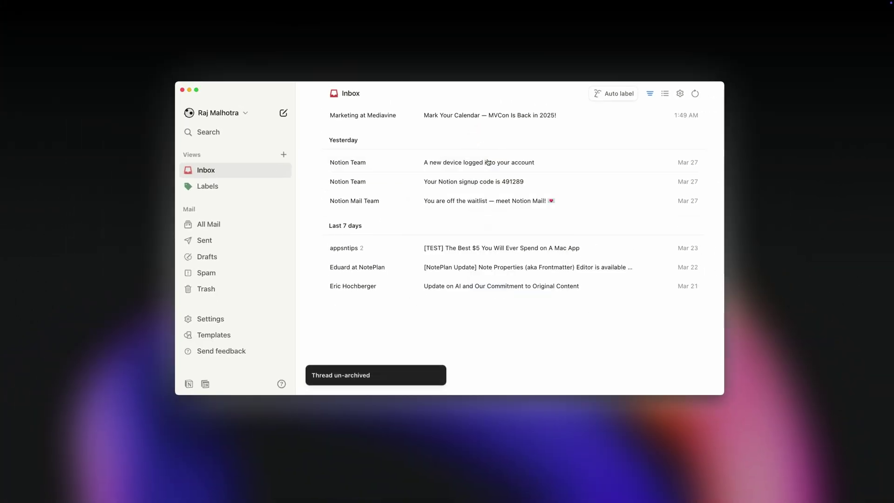
pyautogui.press('r')
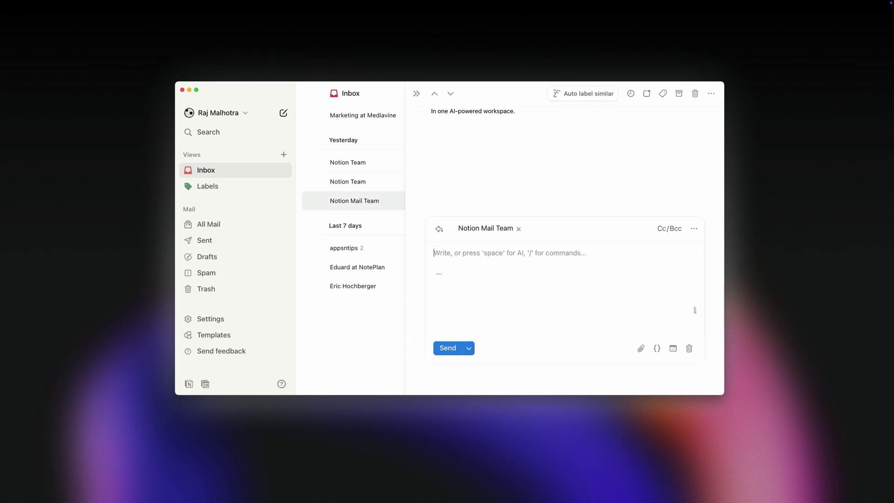
pyautogui.click(690, 348)
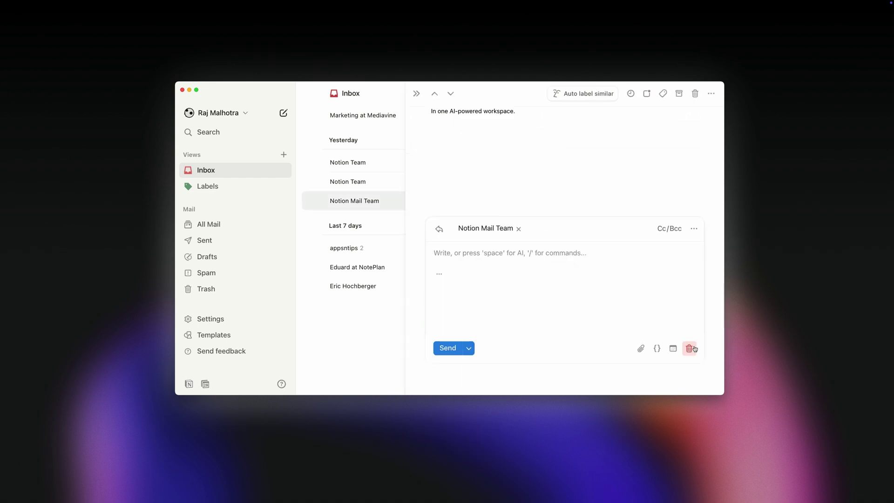
pyautogui.click(417, 93)
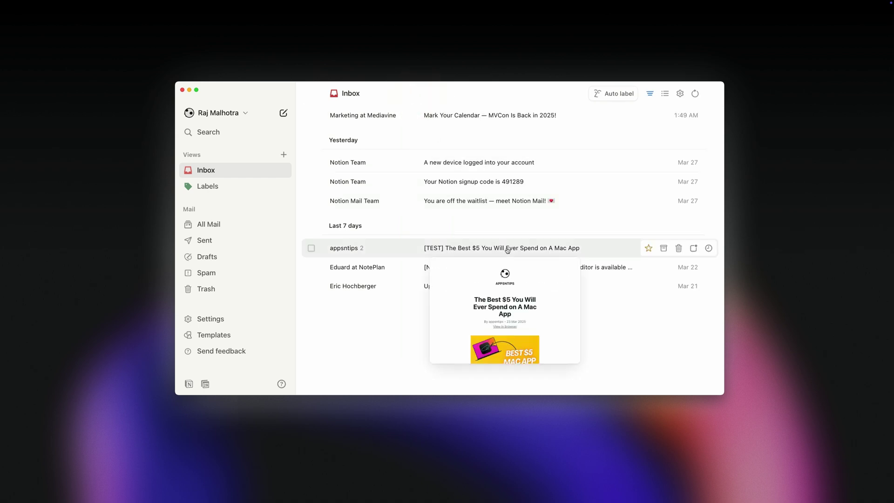
# Mark the appsntips thread unread after checking its reminder and labels, then trash the Notion Mail Team email.
pyautogui.press('h')
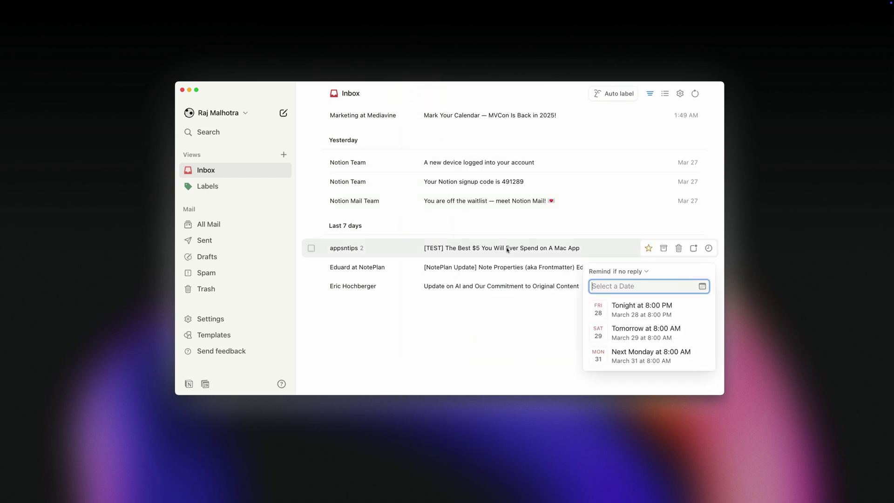
pyautogui.press('u')
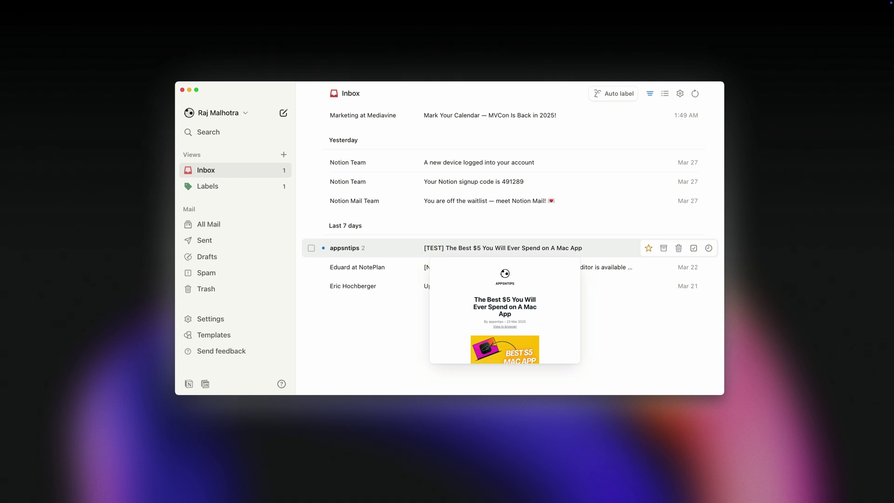
pyautogui.press('l')
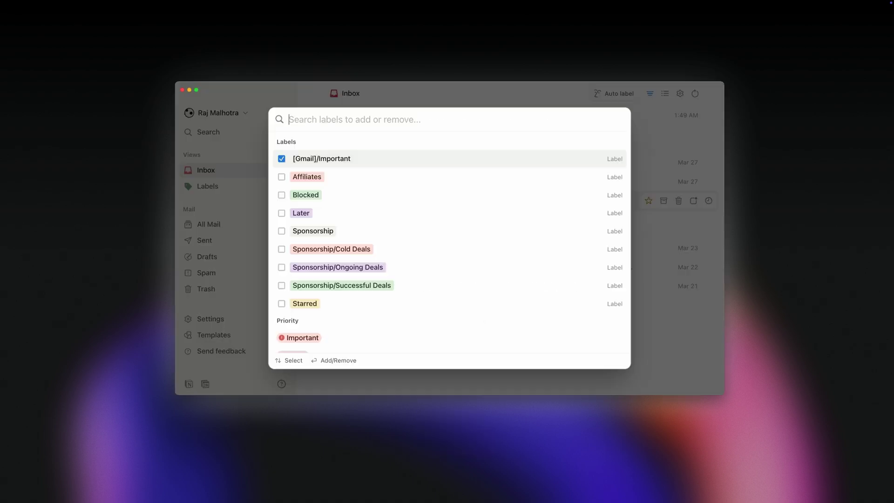
pyautogui.press('Escape')
pyautogui.press('BackSpace')
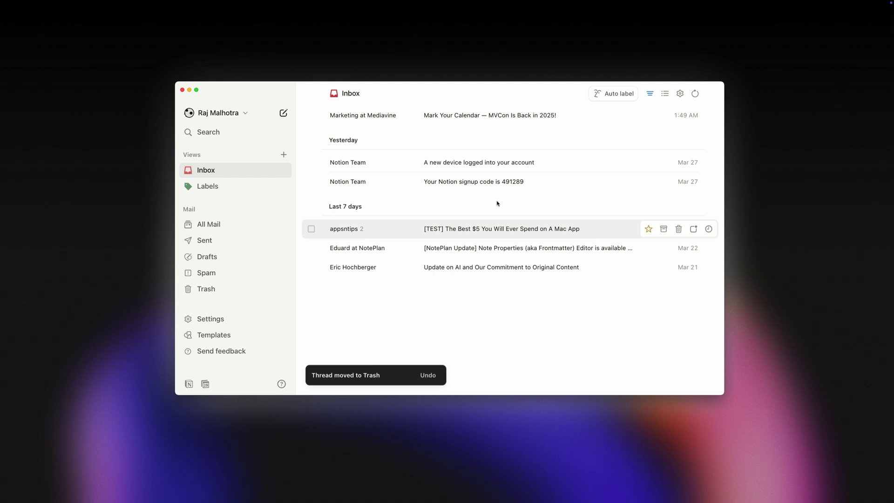
pyautogui.hotkey('shift', 'Up')
pyautogui.hotkey('shift', 'Up')
pyautogui.hotkey('shift', 'Down')
pyautogui.hotkey('shift', 'Down')
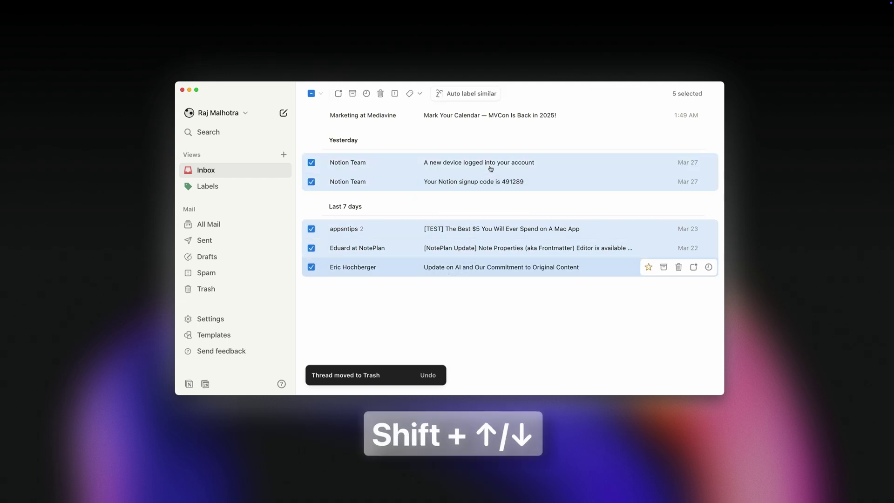
pyautogui.hotkey('shift', 'Up')
pyautogui.hotkey('shift', 'Up')
pyautogui.hotkey('shift', 'Up')
pyautogui.hotkey('shift', 'Up')
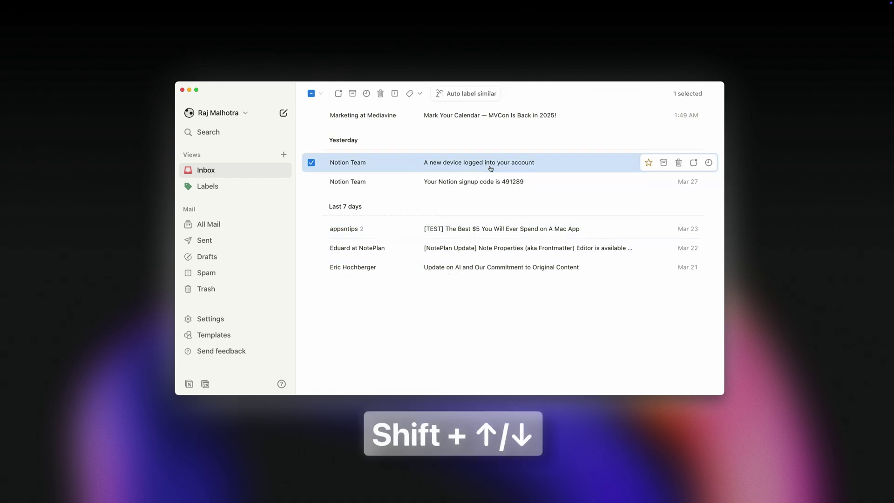
pyautogui.hotkey('shift', 'Down')
pyautogui.hotkey('shift', 'Down')
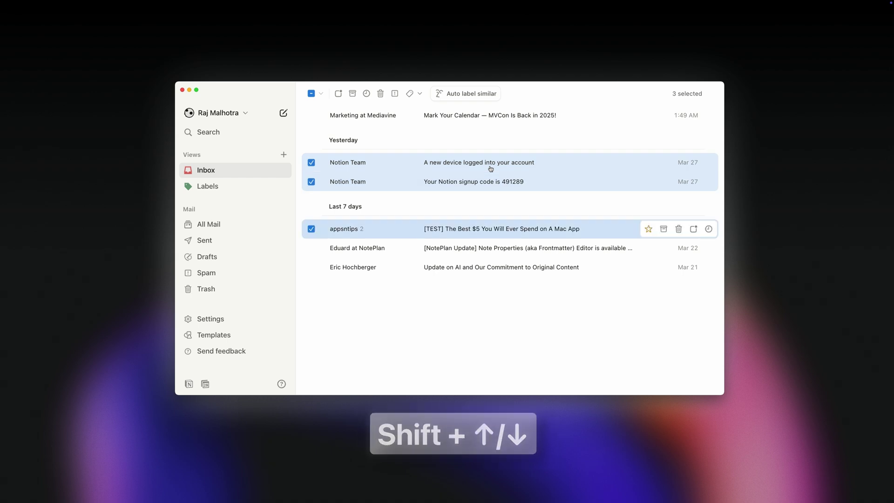
pyautogui.press('Escape')
pyautogui.press('super+k')
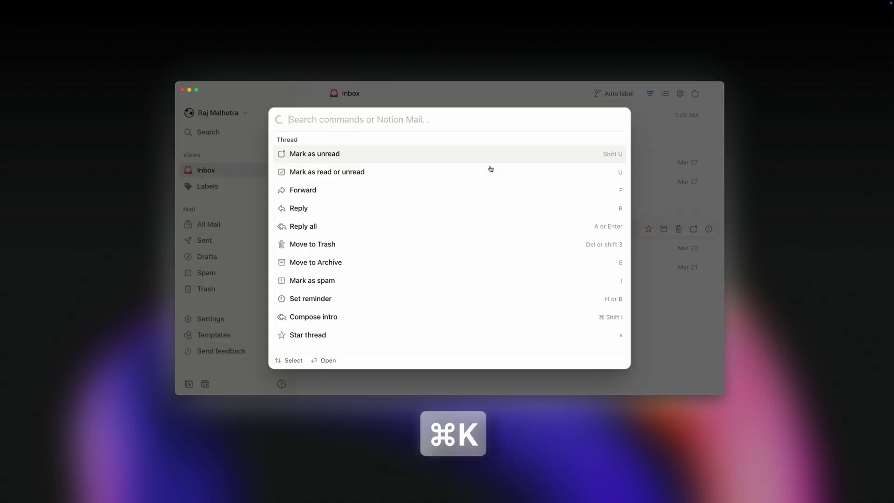
pyautogui.press('Down')
pyautogui.press('Down')
pyautogui.press('Down')
pyautogui.press('Down')
pyautogui.press('Down')
pyautogui.press('Down')
pyautogui.press('Down')
pyautogui.press('Down')
pyautogui.press('Down')
pyautogui.press('Down')
pyautogui.press('Down')
pyautogui.press('Down')
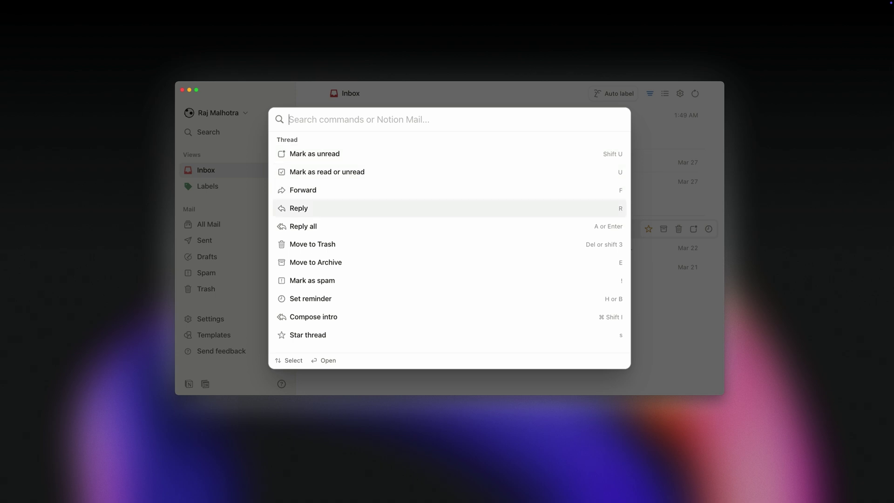
pyautogui.press('Down')
pyautogui.press('Down')
pyautogui.press('Down')
pyautogui.press('Down')
pyautogui.press('Down')
pyautogui.press('Down')
pyautogui.press('Down')
pyautogui.press('Down')
pyautogui.press('Down')
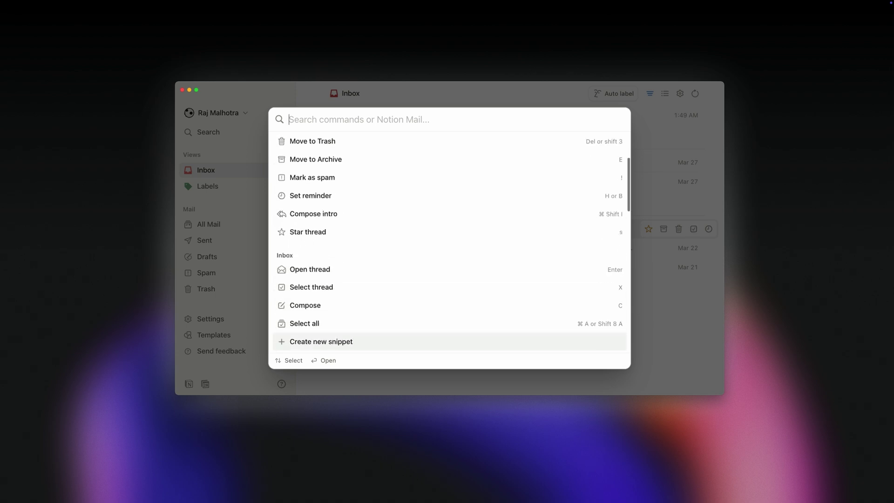
pyautogui.press('Escape')
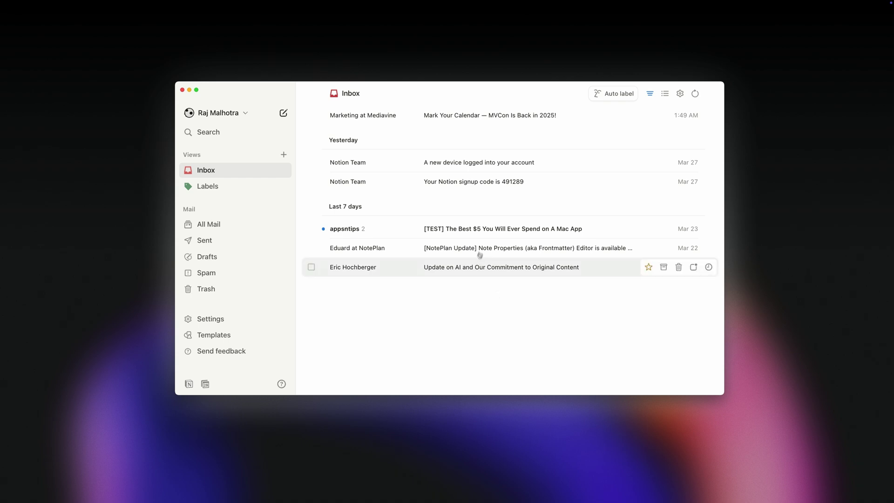
pyautogui.moveTo(483, 236)
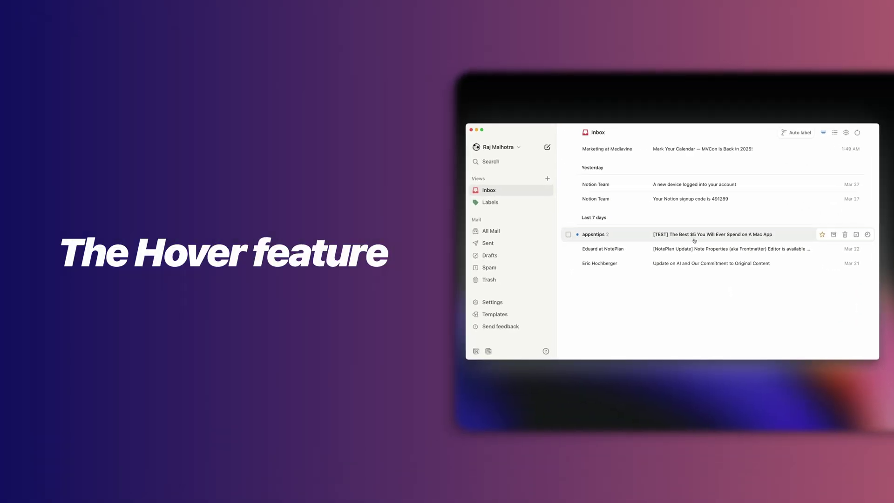
pyautogui.moveTo(695, 241)
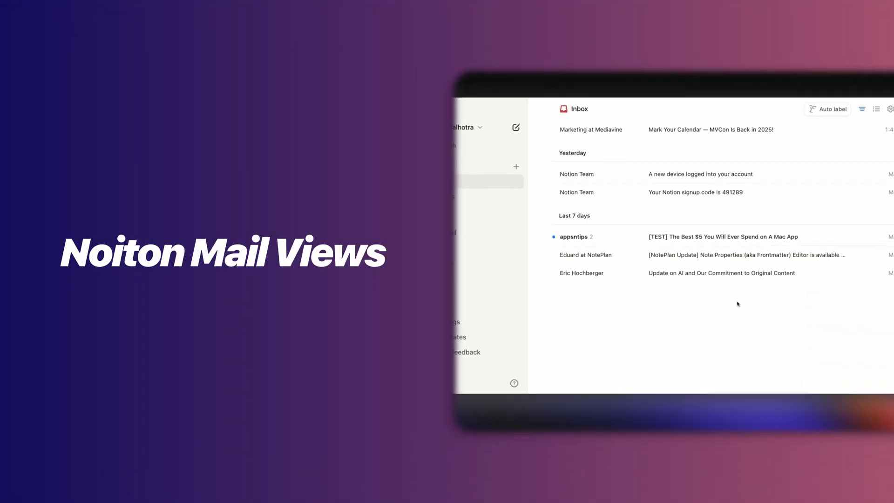
# View the appsntips '$5 Mac app' email in the reading pane, then the centred reader, then full page.
pyautogui.click(729, 244)
pyautogui.scroll(-10, 490, 276)
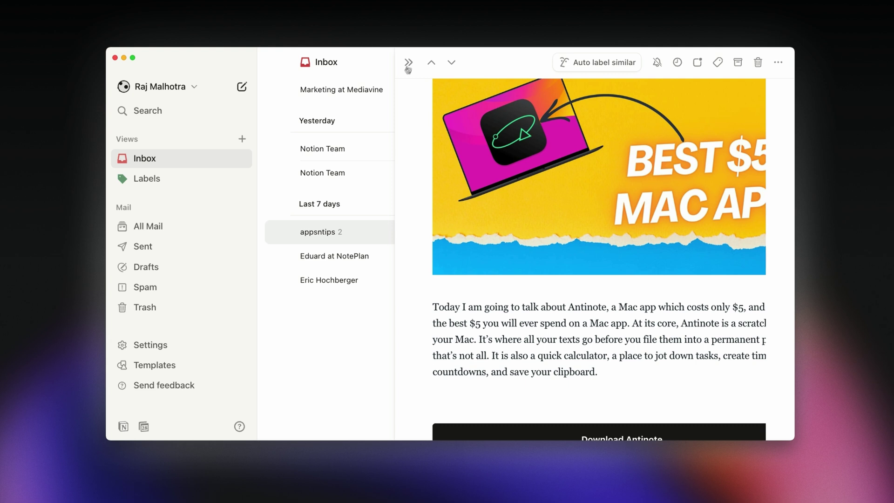
pyautogui.click(409, 65)
pyautogui.click(587, 238)
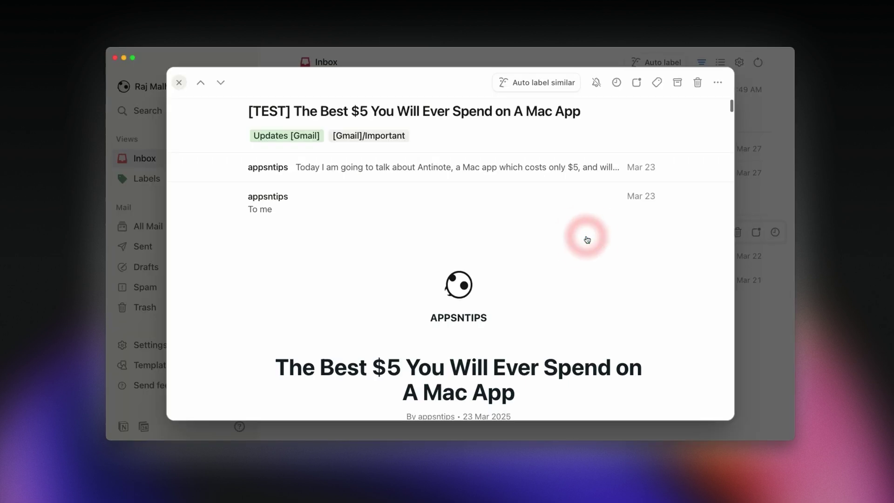
pyautogui.click(765, 198)
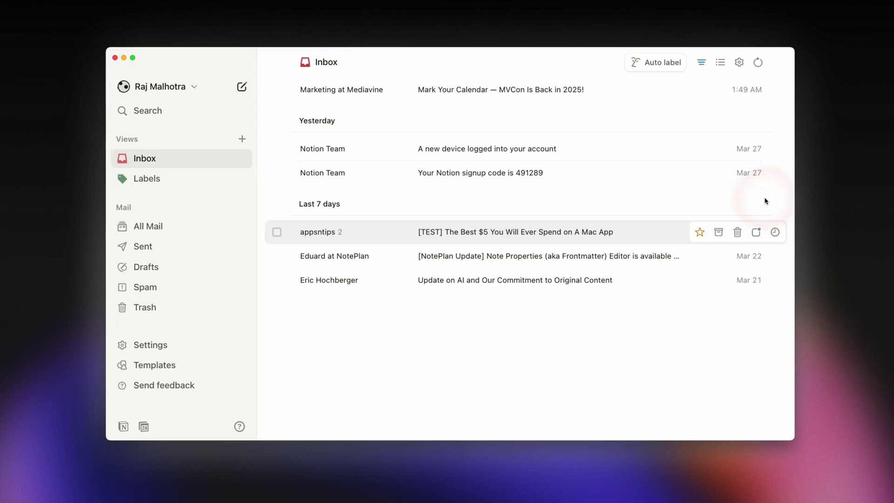
pyautogui.click(598, 239)
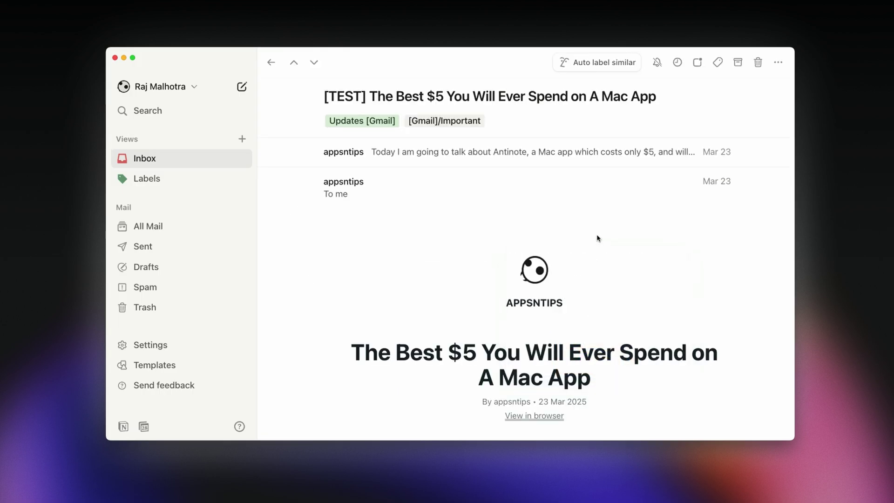
# Set the Inbox thread style to Side peek in Settings.
pyautogui.press('Escape')
pyautogui.click(209, 350)
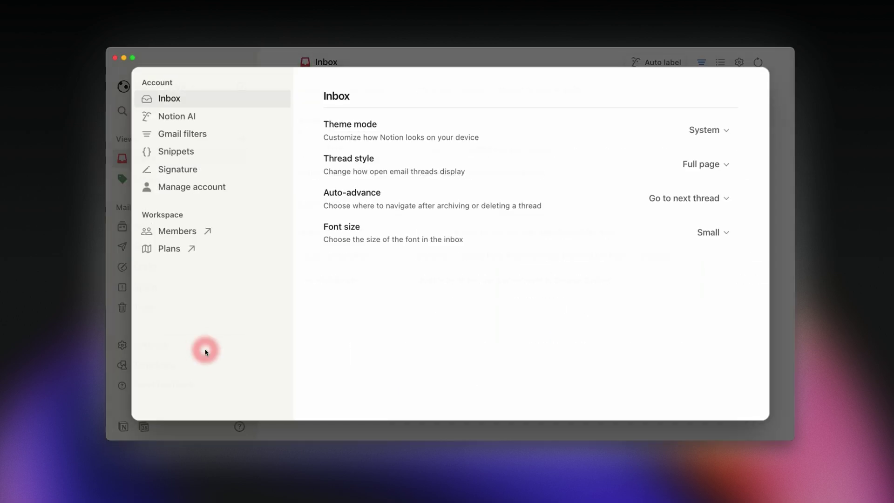
pyautogui.click(704, 167)
pyautogui.click(701, 184)
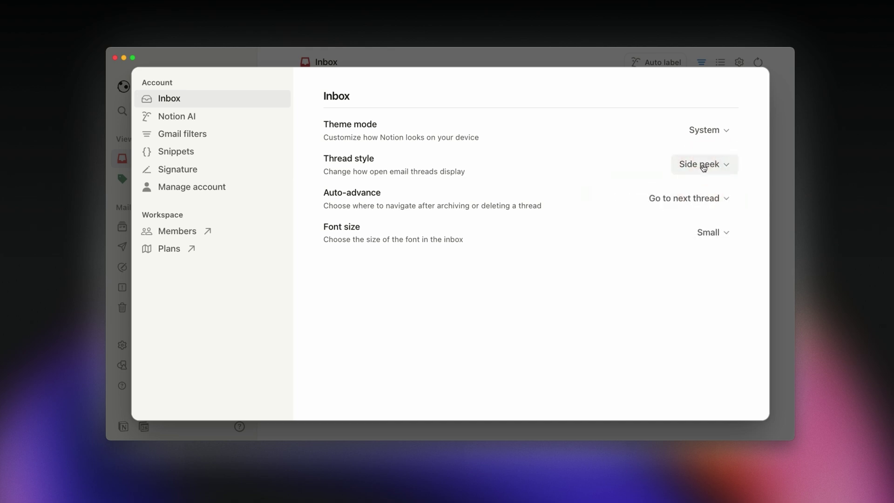
pyautogui.press('Escape')
# Open the Mediavine email in side peek, step through neighbouring threads with Up/Down, then close it.
pyautogui.click(565, 92)
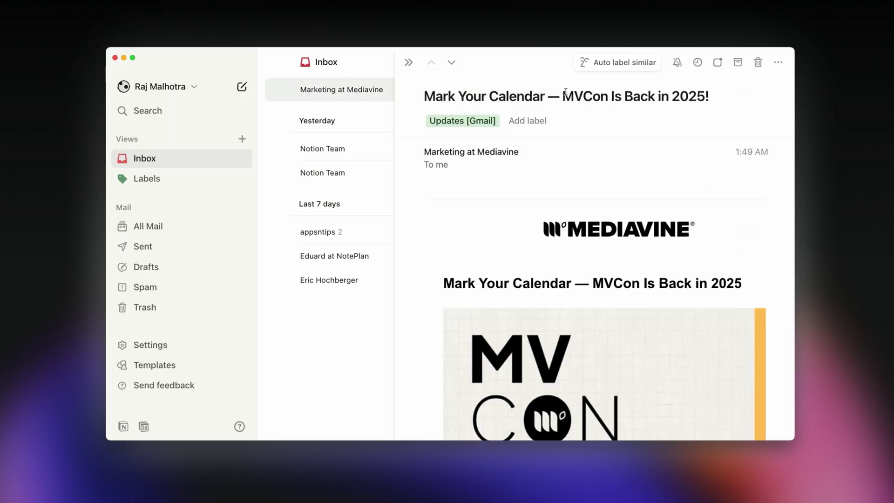
pyautogui.press('Down')
pyautogui.press('Down')
pyautogui.press('Down')
pyautogui.press('Down')
pyautogui.press('Down')
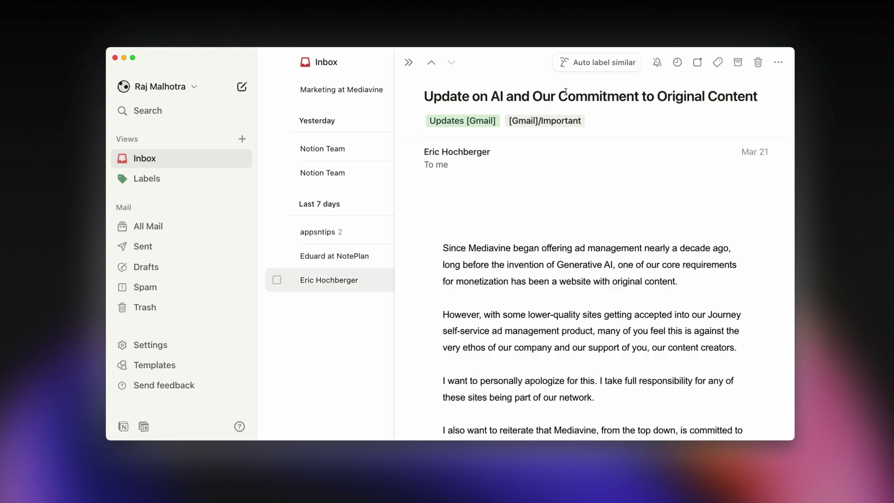
pyautogui.press('Up')
pyautogui.press('Up')
pyautogui.press('Down')
pyautogui.press('Down')
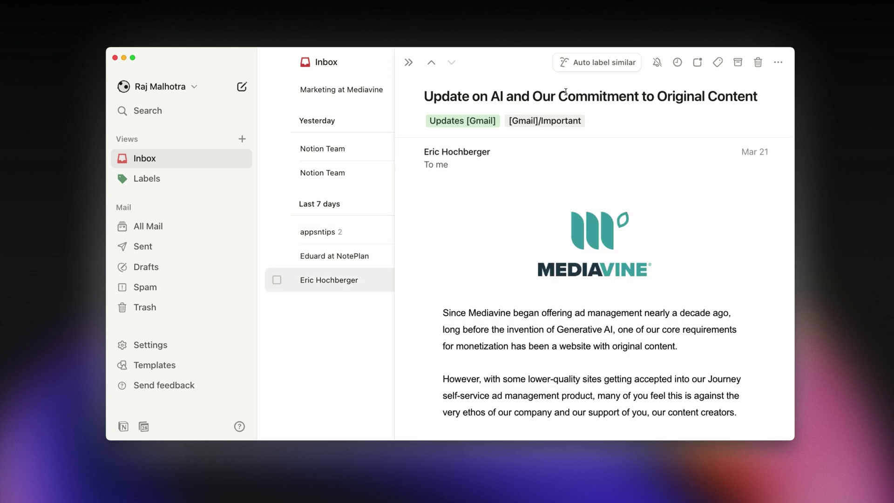
pyautogui.press('Up')
pyautogui.press('Up')
pyautogui.press('Escape')
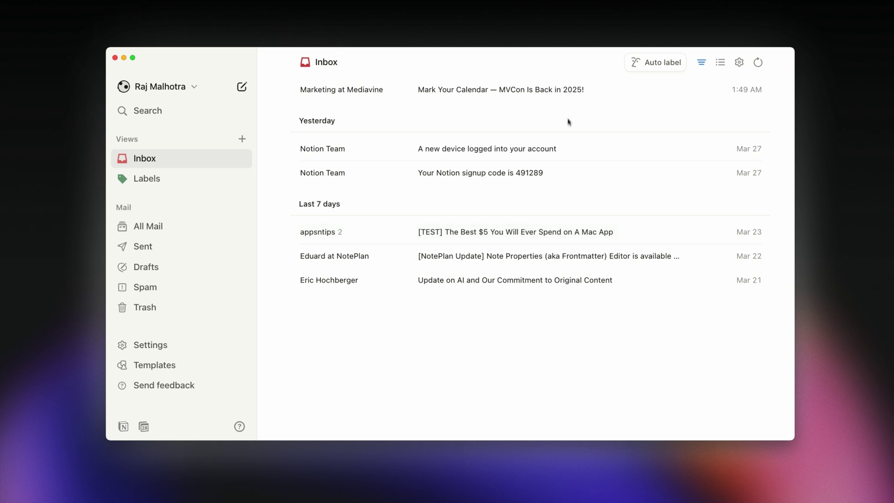
pyautogui.click(549, 249)
pyautogui.press('Escape')
# Create an AI auto label described as 'All emails from Notion'.
pyautogui.click(654, 68)
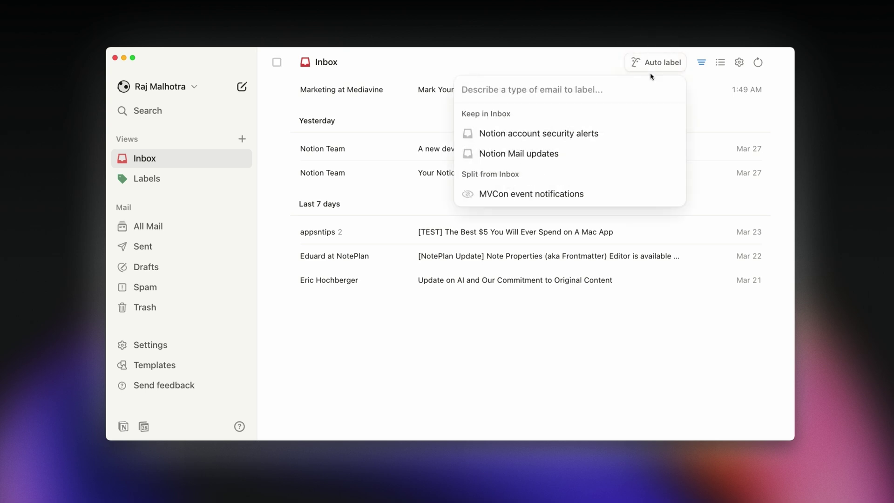
pyautogui.write('All ema')
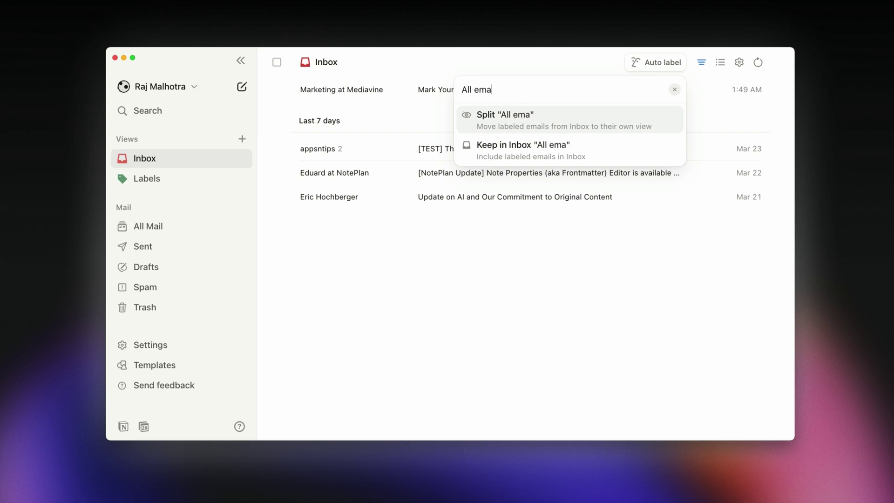
pyautogui.write('ils from No')
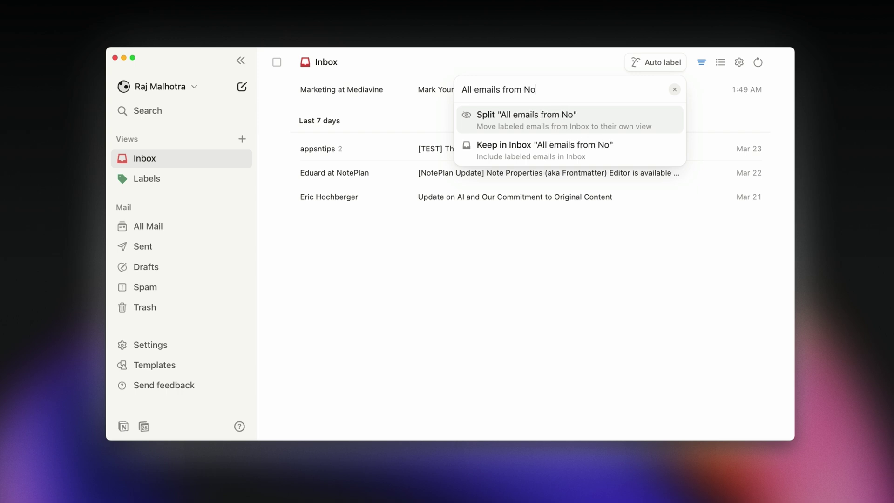
pyautogui.write('tion')
pyautogui.press('Return')
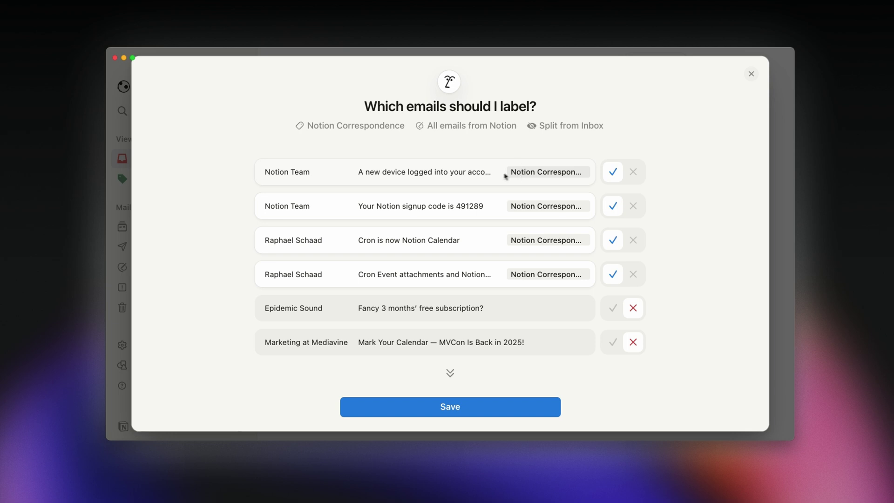
# Rename the auto label to 'Notion Emails', make it purple, and save it.
pyautogui.click(458, 127)
pyautogui.press('super+a')
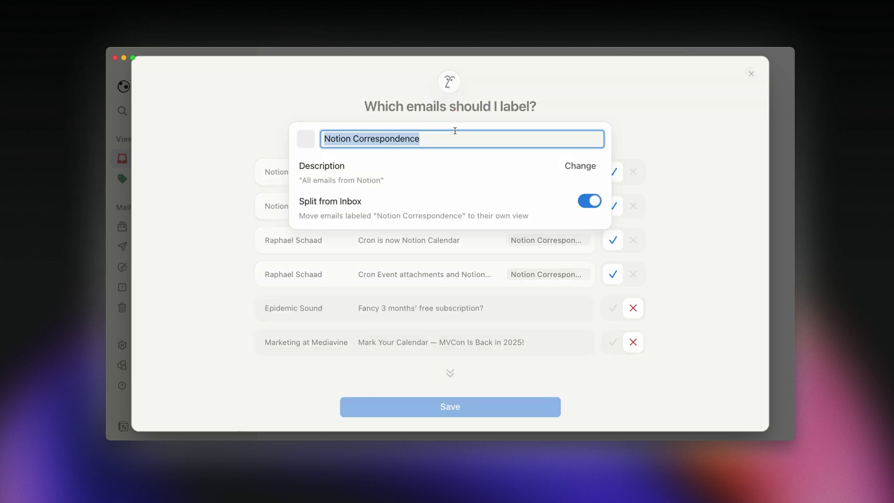
pyautogui.write('N')
pyautogui.press('BackSpace')
pyautogui.write('No')
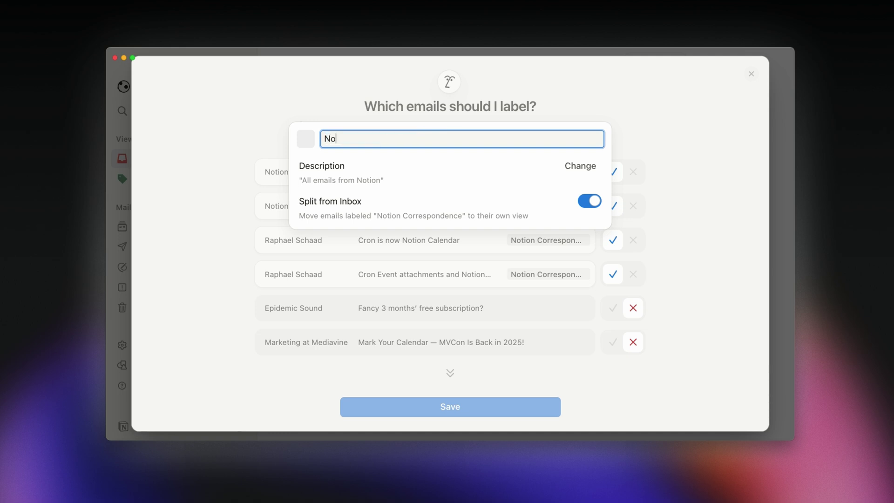
pyautogui.write('tion Emails')
pyautogui.click(301, 140)
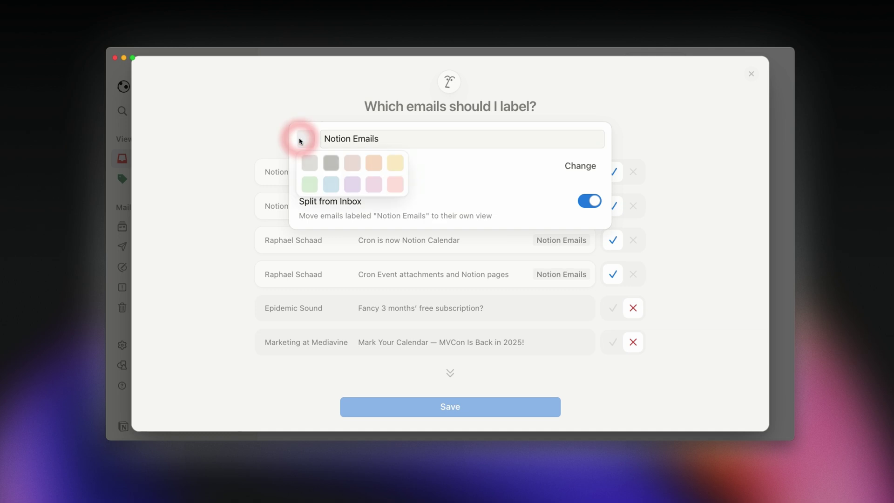
pyautogui.click(353, 184)
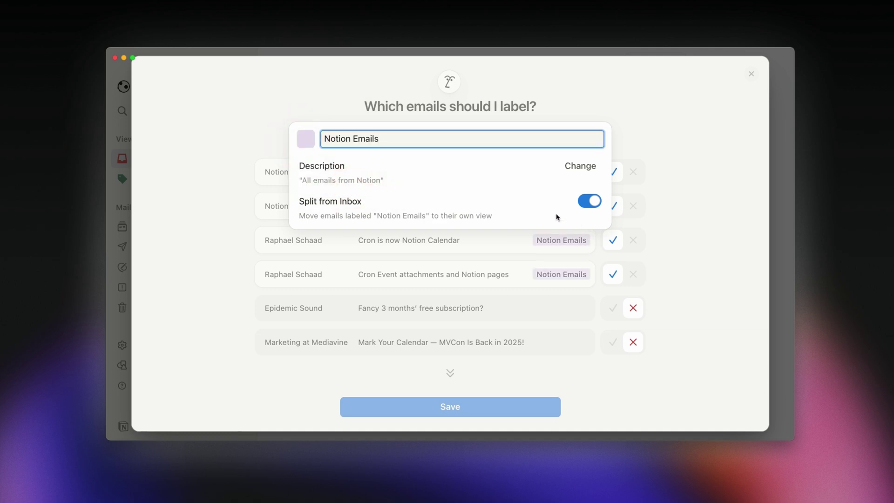
pyautogui.click(654, 154)
pyautogui.click(504, 402)
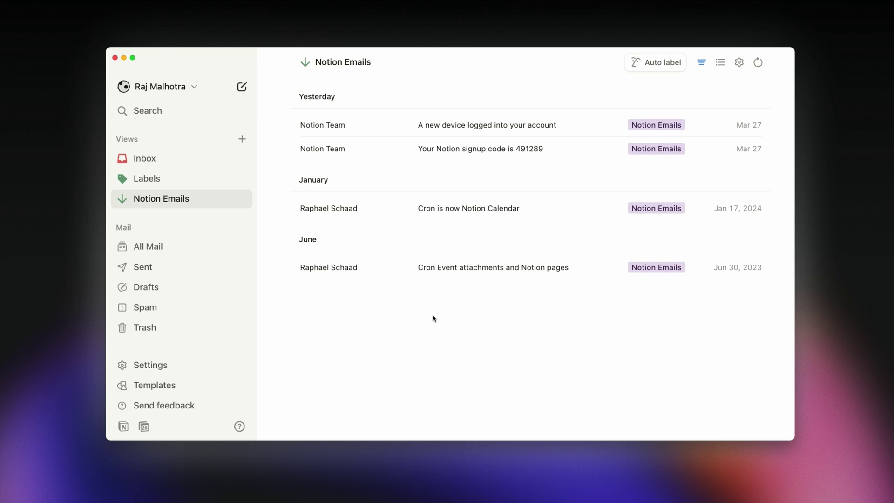
# Open the icon picker for the Notion Emails view and browse the available icons.
pyautogui.click(122, 198)
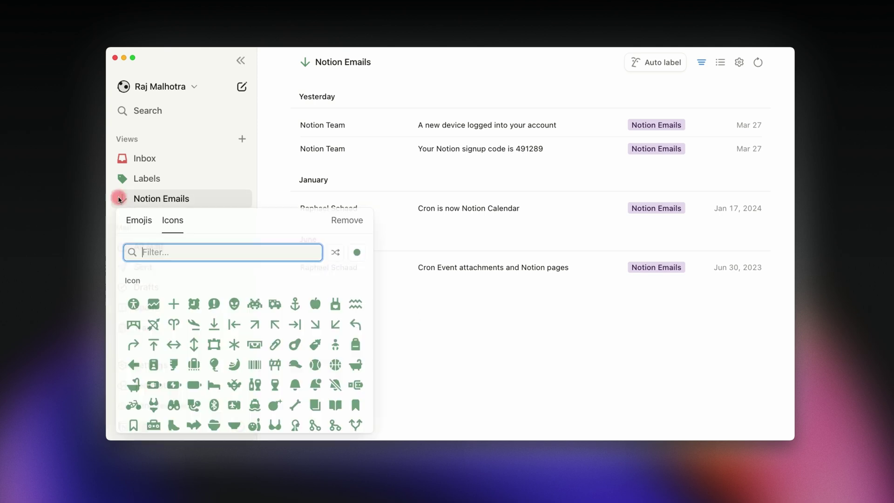
pyautogui.scroll(-4, 212, 294)
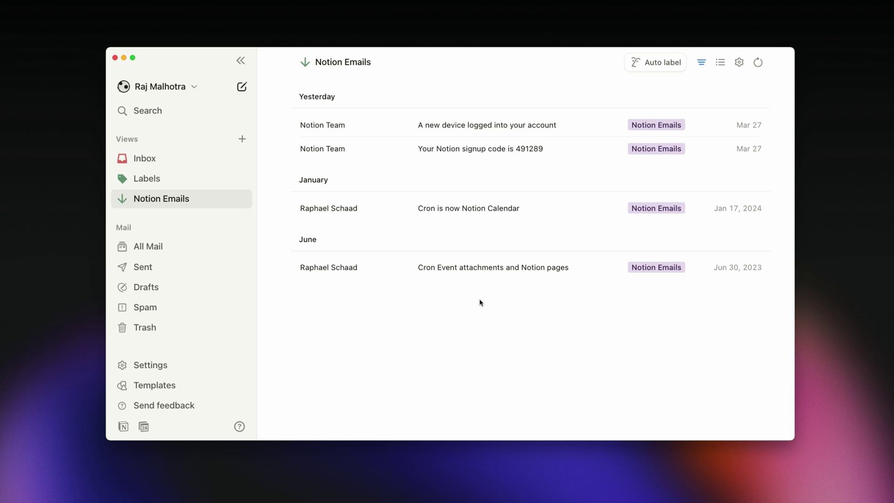
# Save a snippet with shortcut 'myreply' reading 'Hi {first_name}' and 'My generic email reply.'.
pyautogui.press('super+comma')
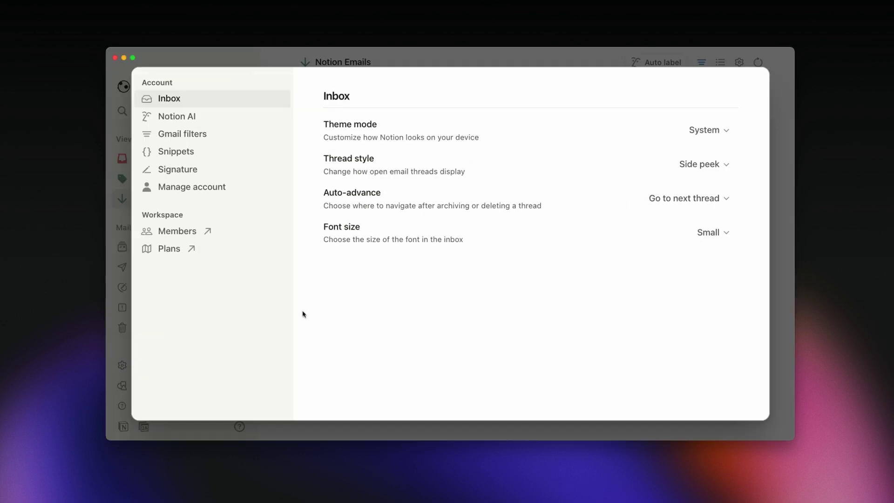
pyautogui.click(176, 152)
pyautogui.click(701, 135)
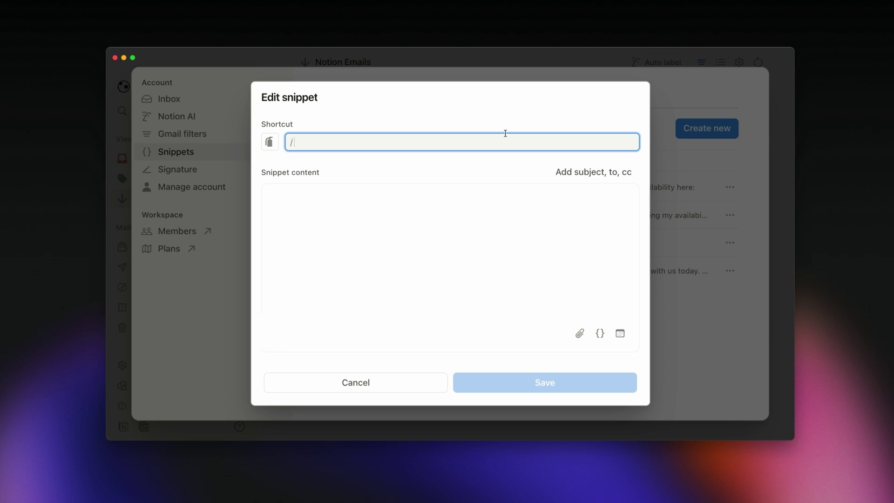
pyautogui.write('myreply')
pyautogui.click(352, 205)
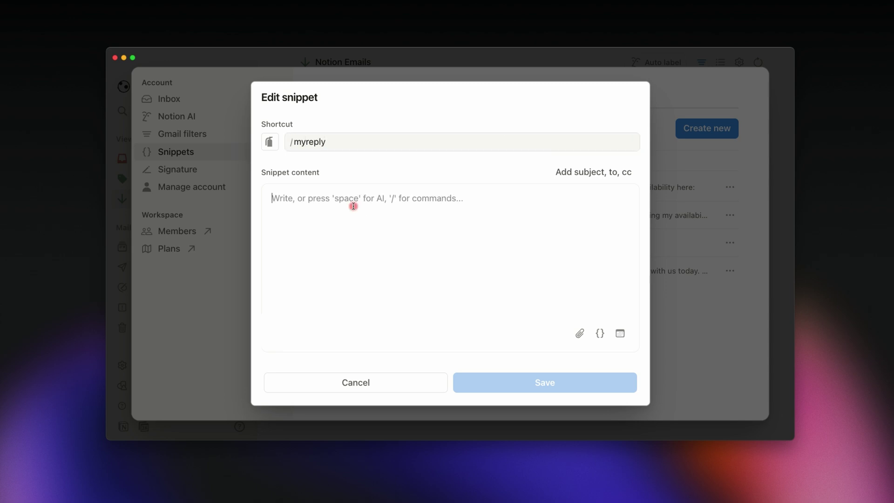
pyautogui.write('Hi')
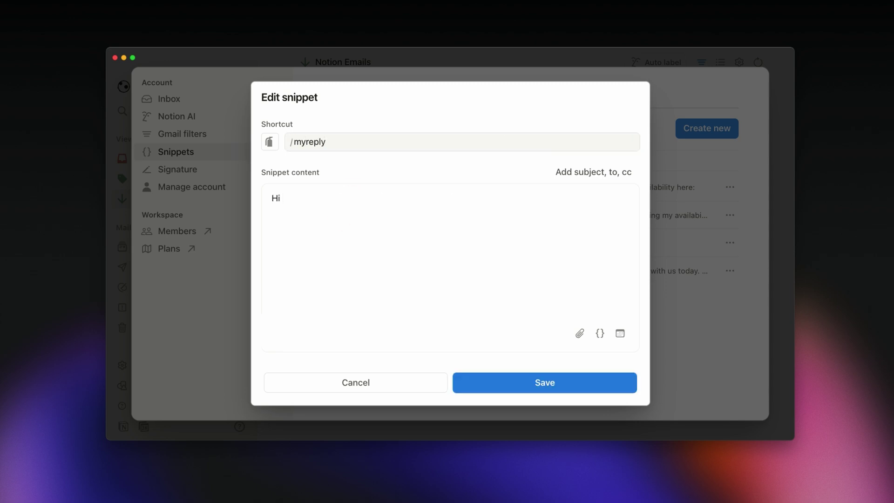
pyautogui.write(' {')
pyautogui.press('Return')
pyautogui.press('Return')
pyautogui.press('Return')
pyautogui.write('My generic email reply.')
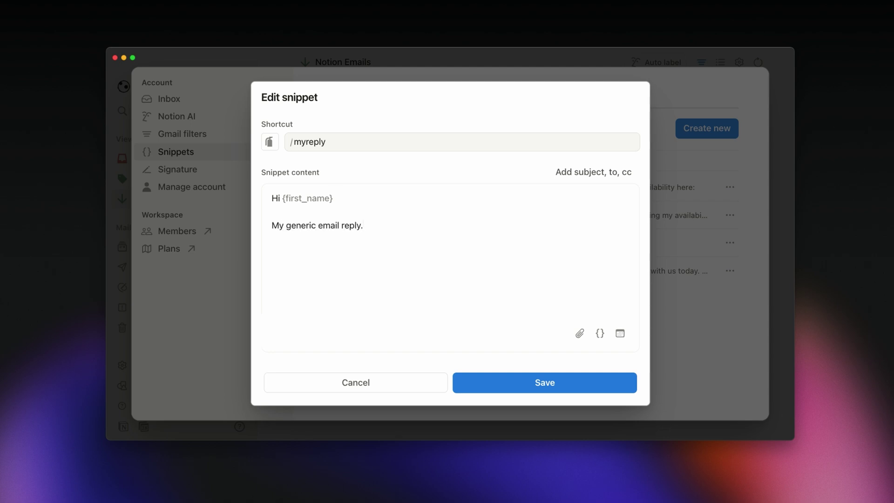
pyautogui.click(512, 380)
# Reply to the NotePlan update email and insert the /myreply snippet into the draft.
pyautogui.press('Escape')
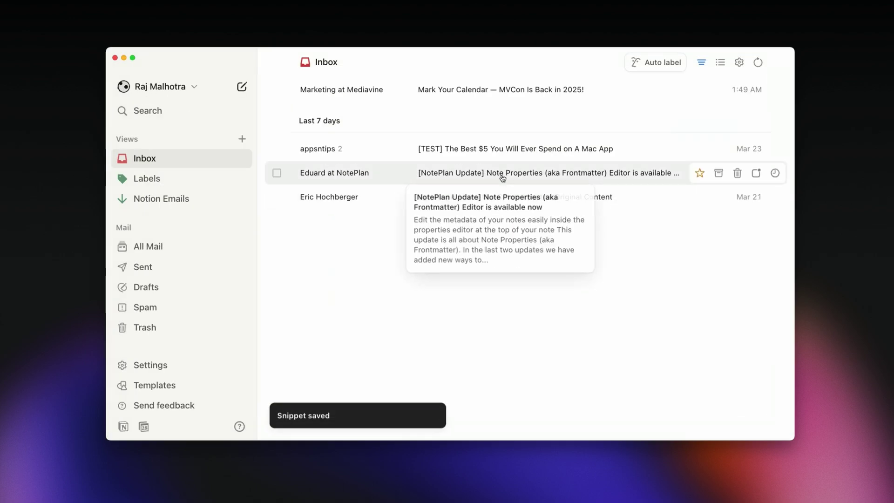
pyautogui.click(503, 177)
pyautogui.write('r')
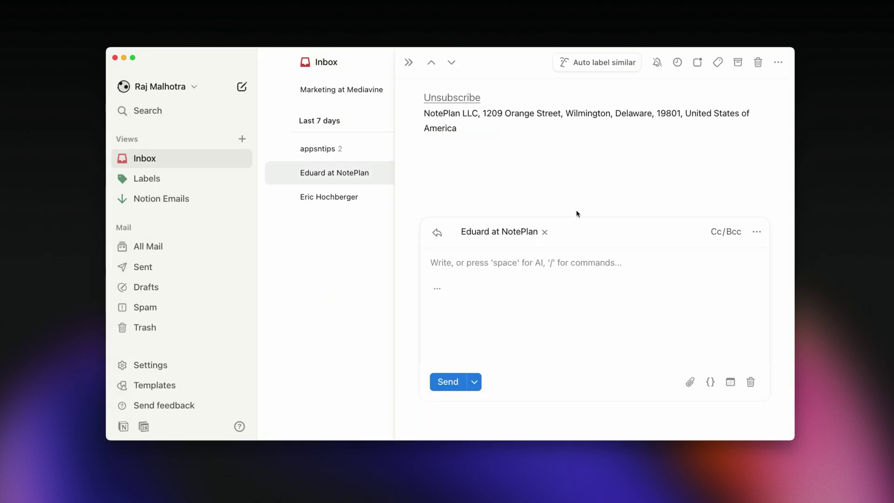
pyautogui.write('/')
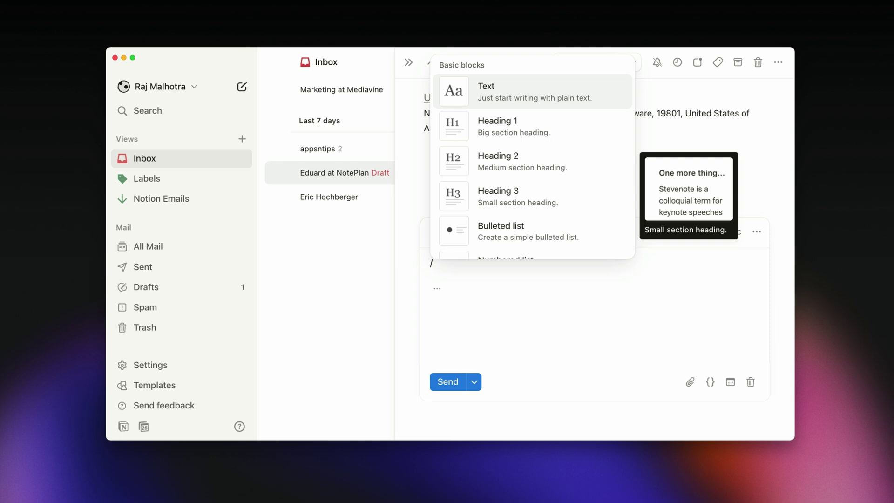
pyautogui.write('myr')
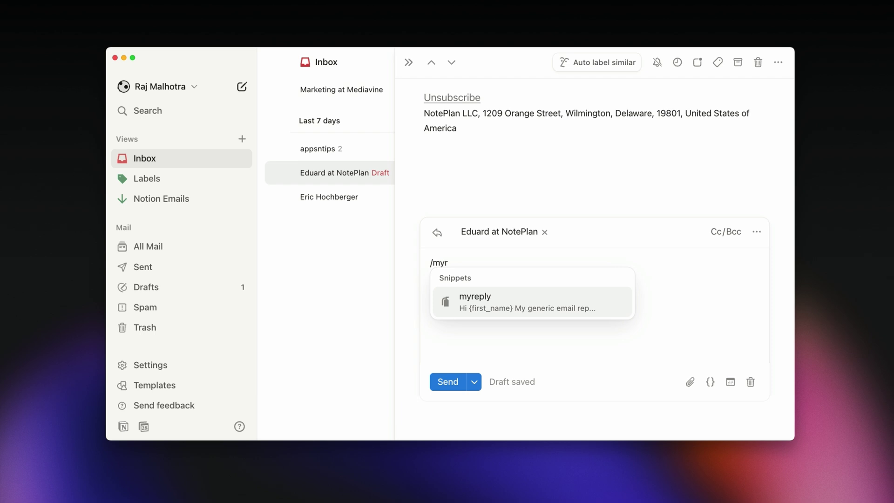
pyautogui.press('Return')
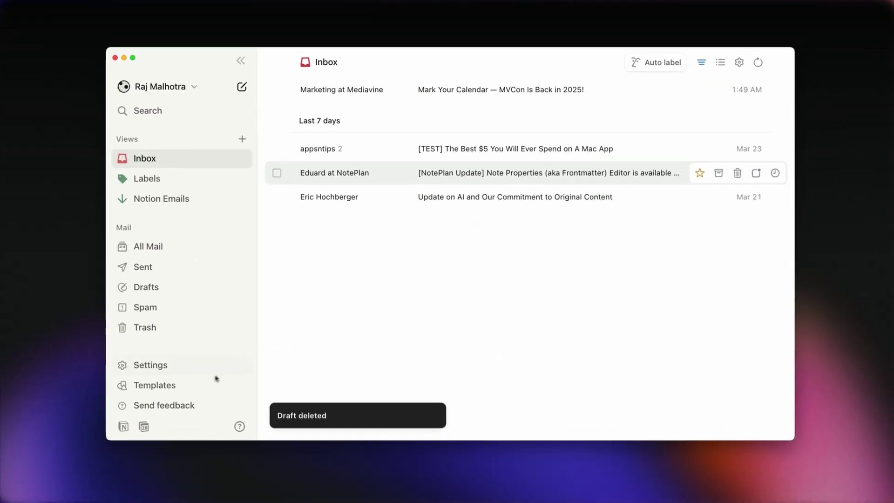
# Add a Priority view from the view templates gallery.
pyautogui.click(480, 353)
pyautogui.scroll(-5, 397, 252)
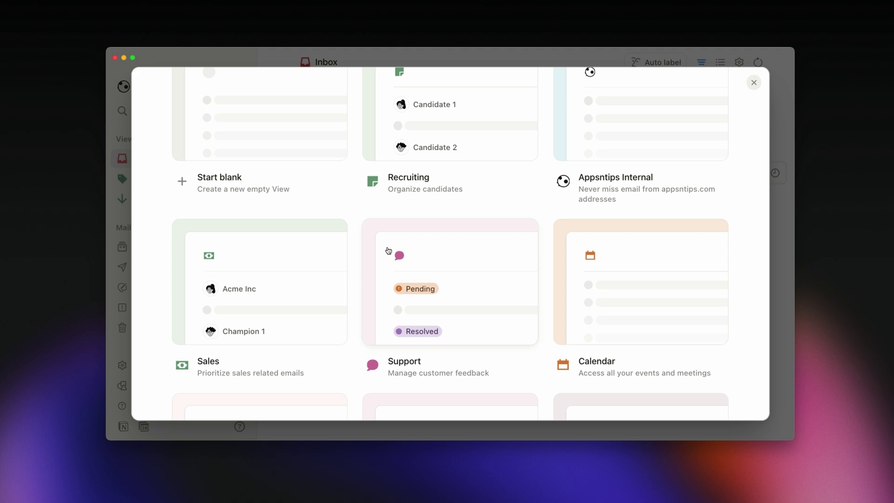
pyautogui.scroll(-8, 389, 251)
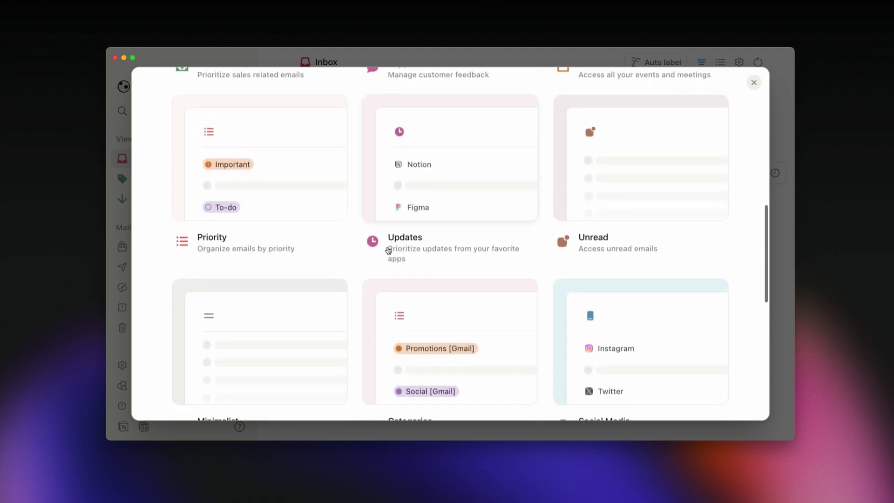
pyautogui.click(263, 215)
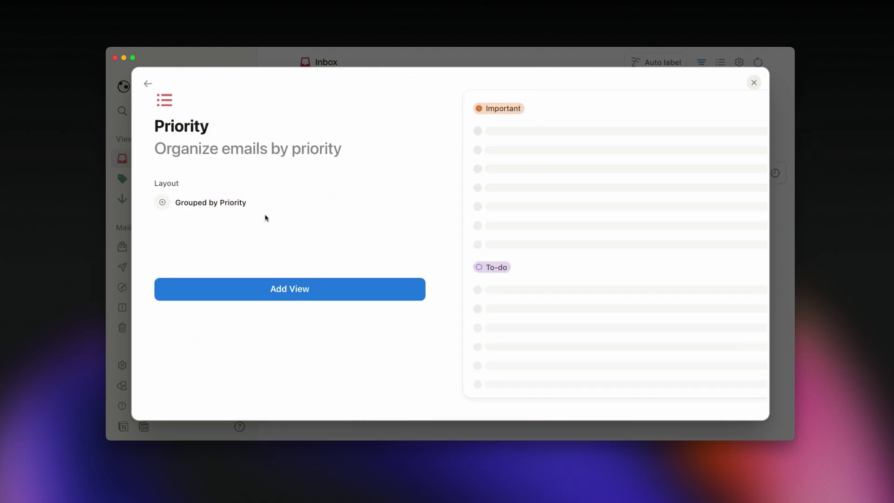
pyautogui.click(293, 290)
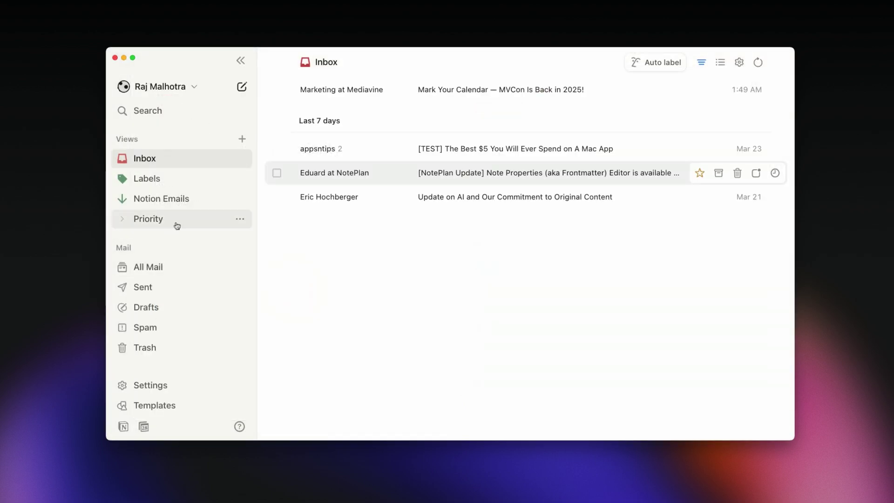
# In Priority, file Mediavine under Waiting, the Notion Team login under To-do, and appsntips under Important.
pyautogui.click(175, 222)
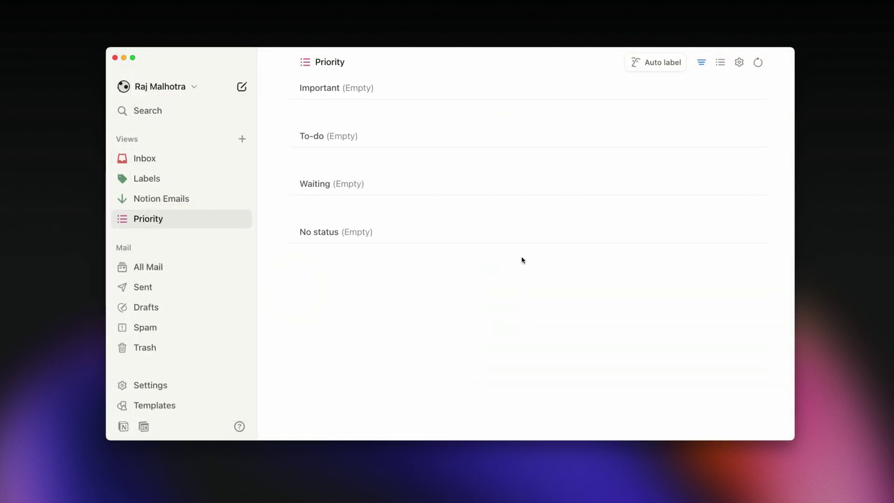
pyautogui.moveTo(498, 266)
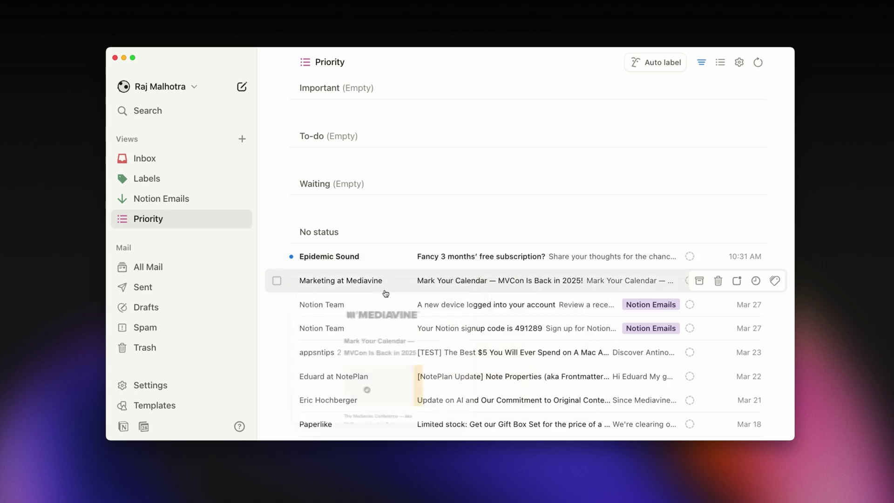
pyautogui.moveTo(413, 281); pyautogui.dragTo(405, 219)
pyautogui.moveTo(413, 305); pyautogui.dragTo(379, 122)
pyautogui.moveTo(448, 352); pyautogui.dragTo(375, 96)
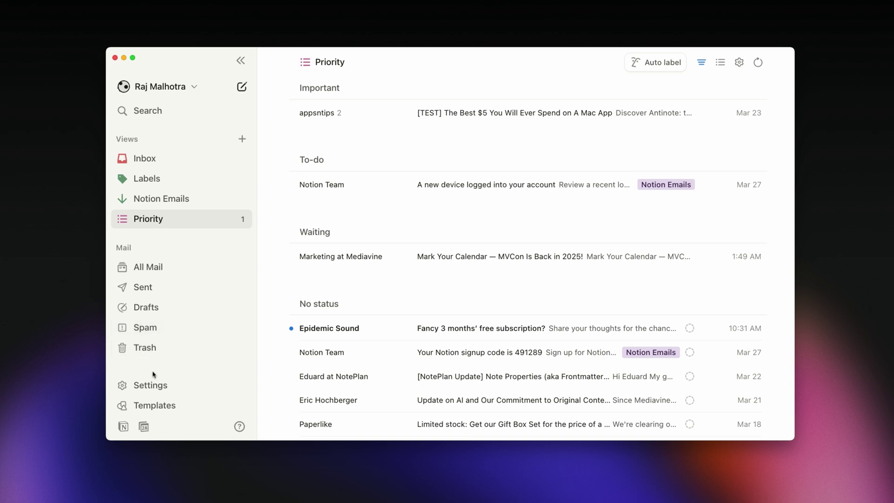
pyautogui.click(156, 405)
pyautogui.scroll(-5, 419, 209)
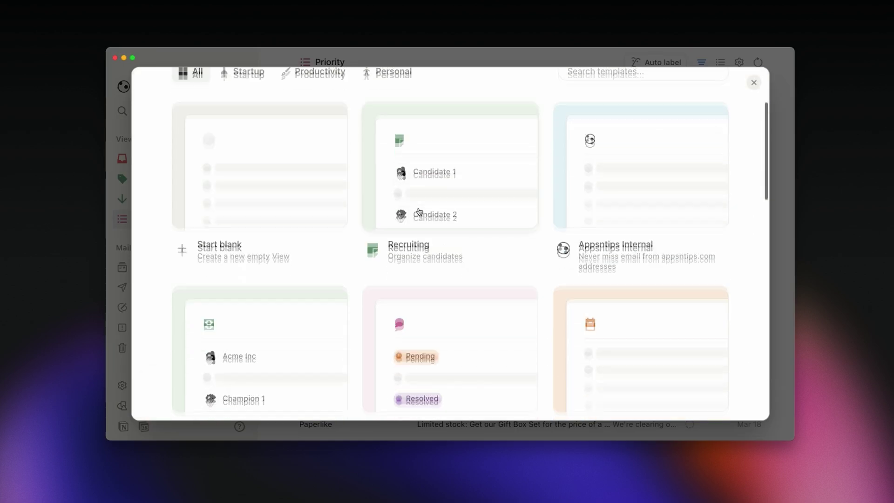
pyautogui.scroll(-10, 419, 212)
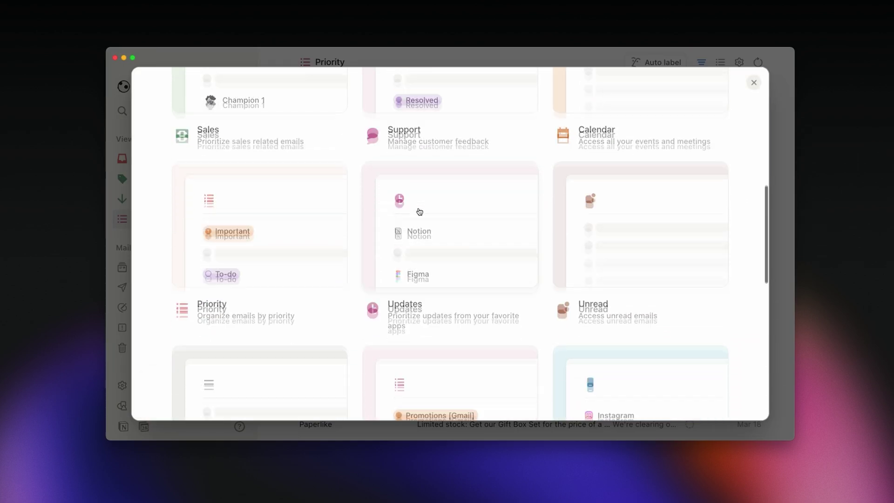
pyautogui.scroll(-15, 420, 212)
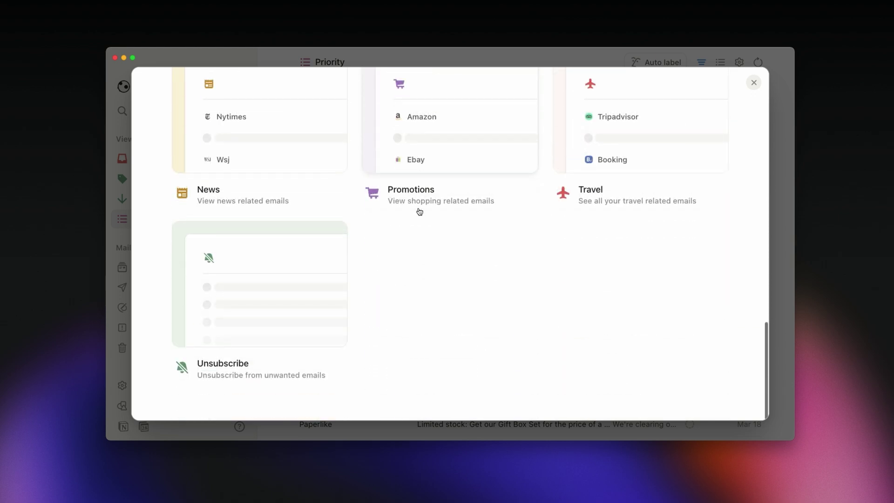
pyautogui.scroll(20, 419, 212)
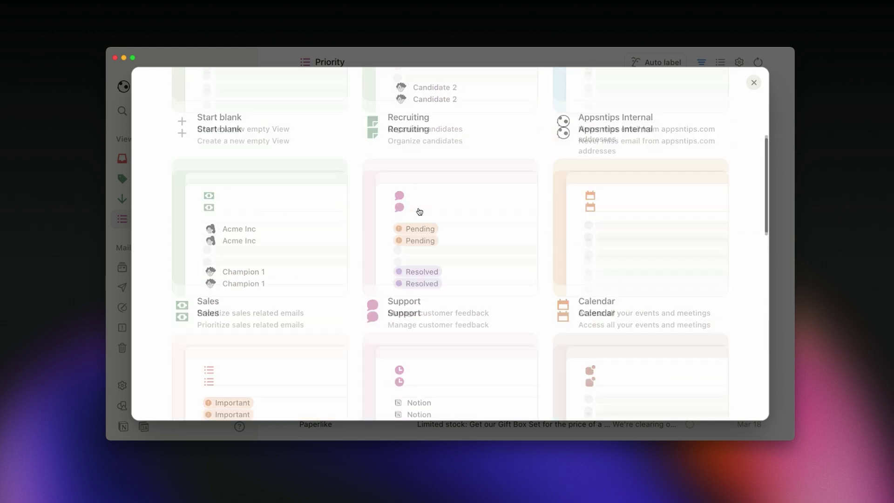
pyautogui.click(754, 83)
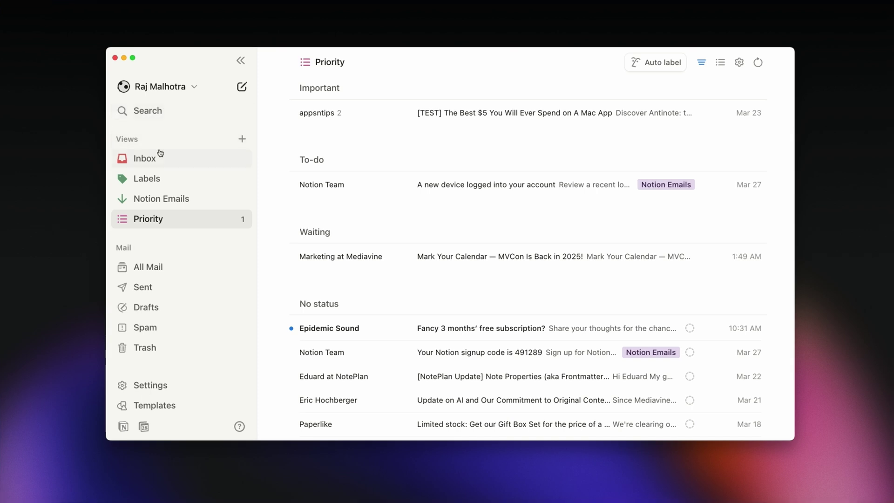
# Return to the Inbox view and zoom the app out with Cmd+-.
pyautogui.click(158, 149)
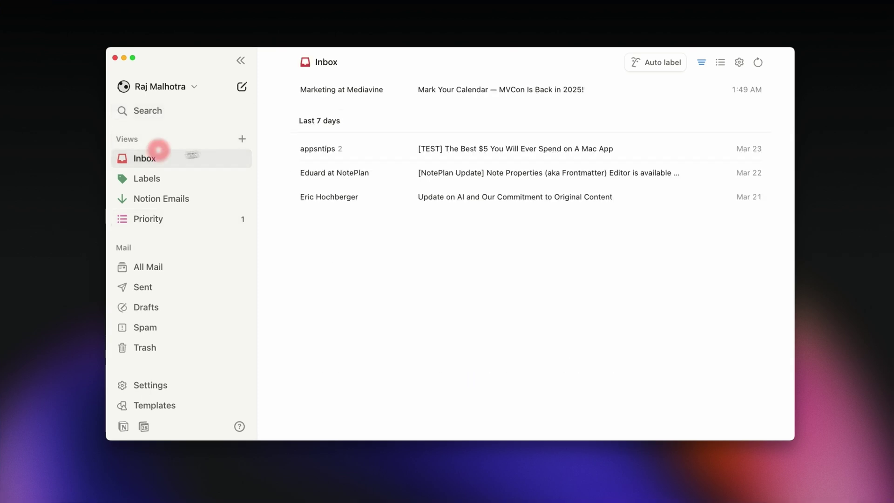
pyautogui.press('super+minus')
pyautogui.press('super+minus')
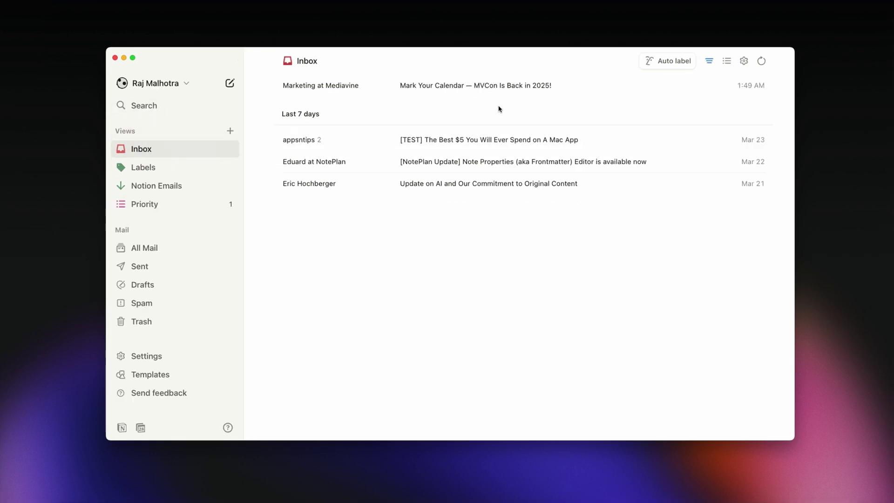